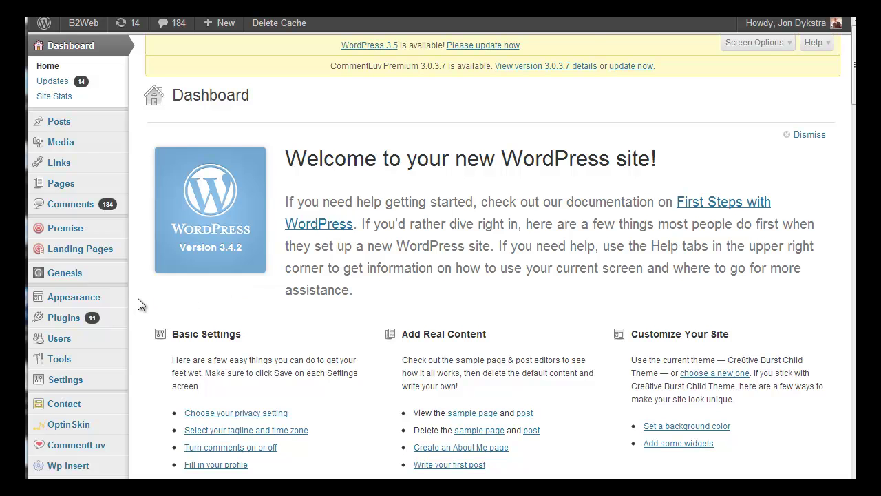
Go to Settings > TinyMCE Advanced to view the toolbar buttons arrangement page.
mouse_move(66, 383)
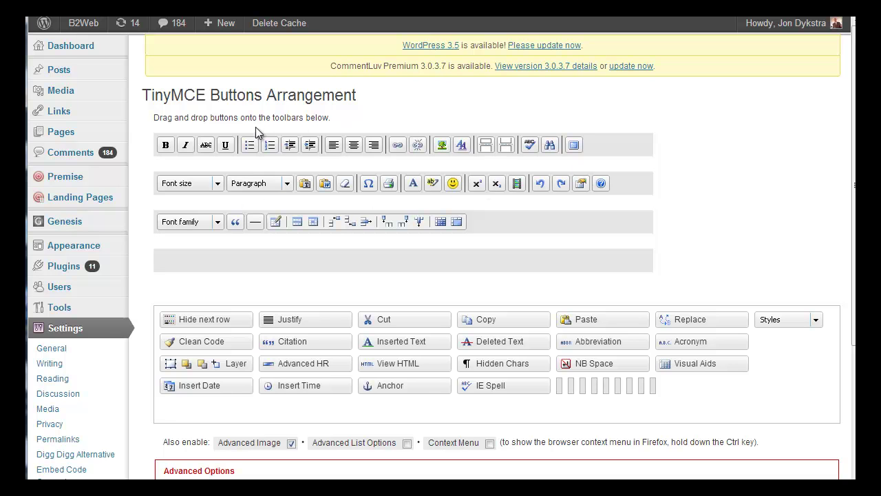
Create a new post from Posts > Add New and place the cursor in its empty body.
mouse_move(56, 73)
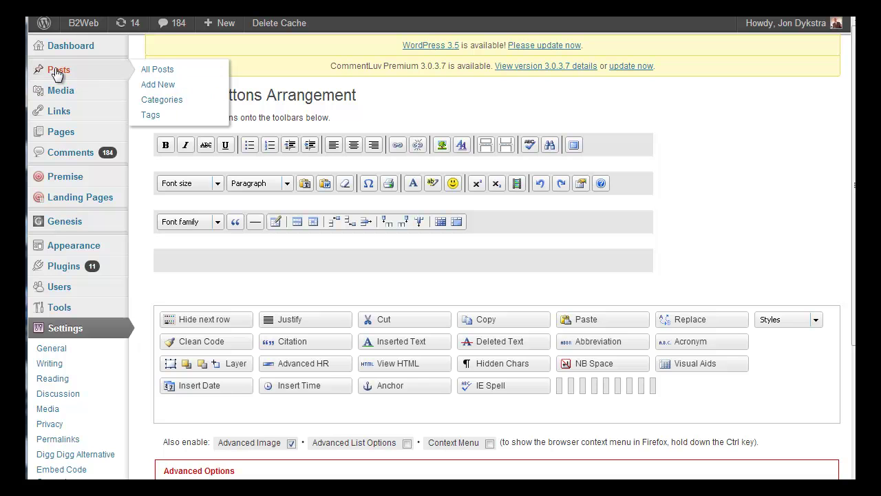
click(161, 86)
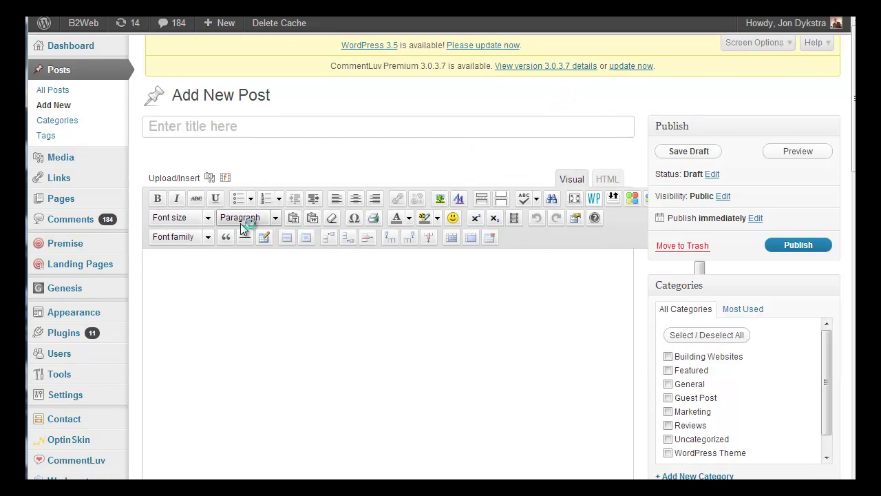
click(276, 282)
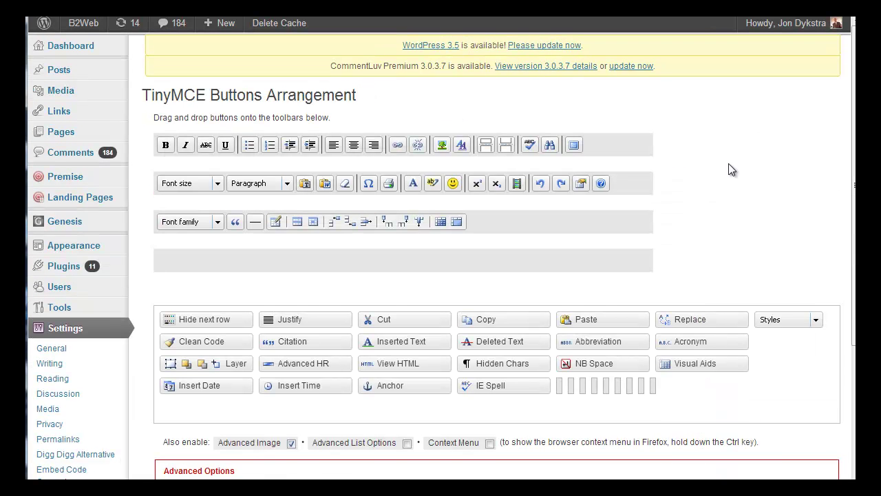
Add Cut and Copy to the third toolbar row, then return both to the unused buttons.
drag(388, 317, 511, 222)
drag(385, 319, 541, 222)
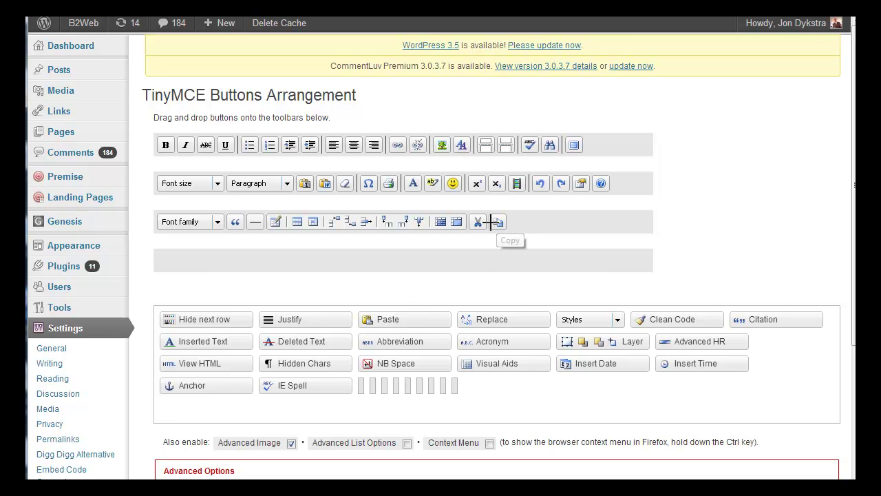
drag(477, 221, 468, 337)
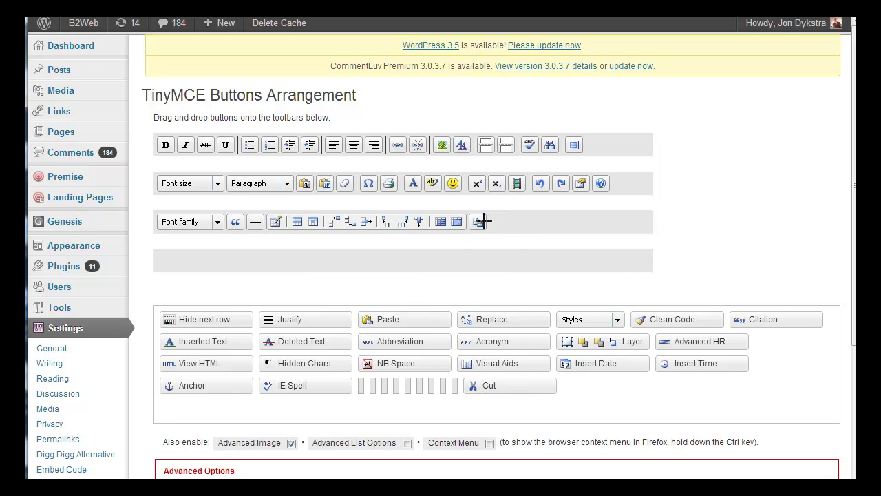
drag(478, 221, 552, 303)
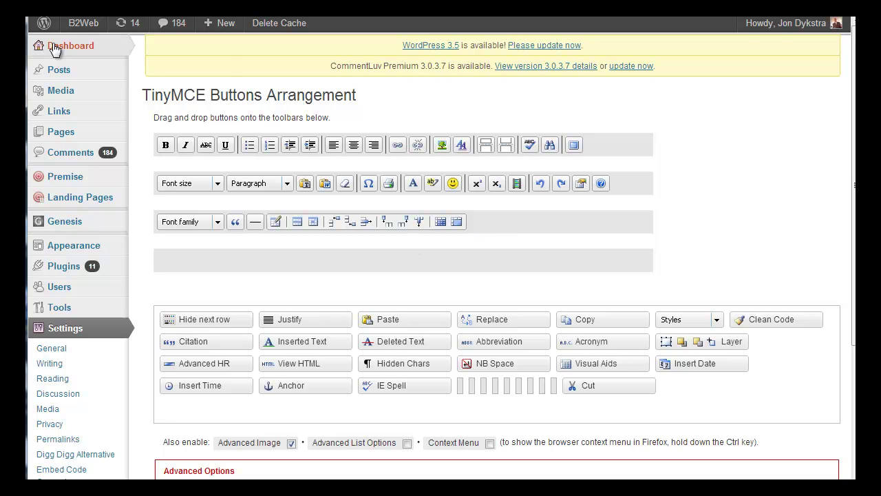
In a new post, insert a default 2-column, 2-row table with alignment left unset.
mouse_move(59, 72)
click(172, 85)
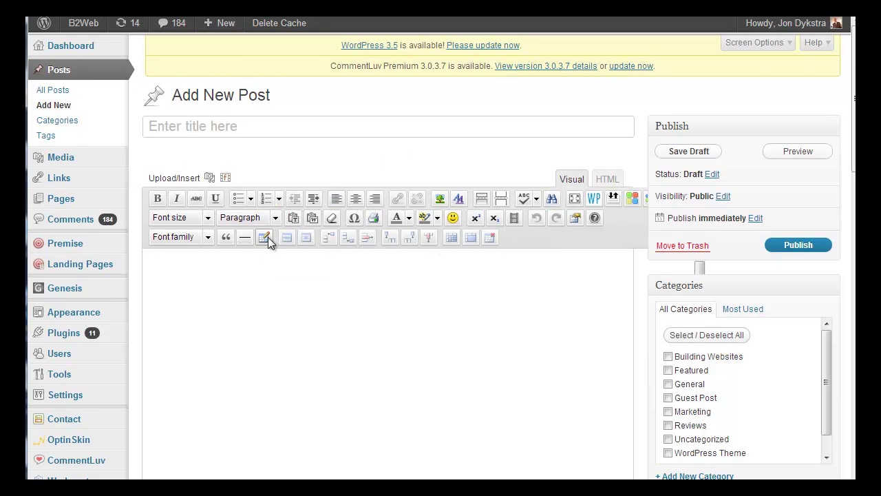
click(266, 235)
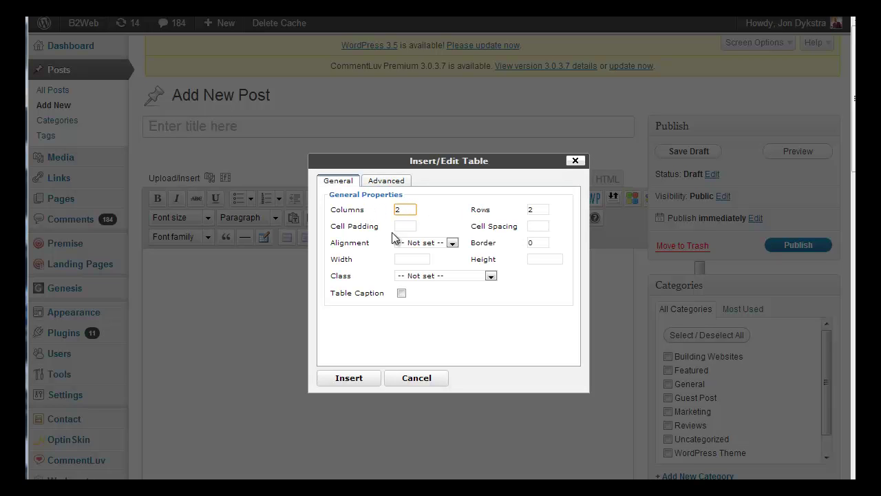
click(453, 243)
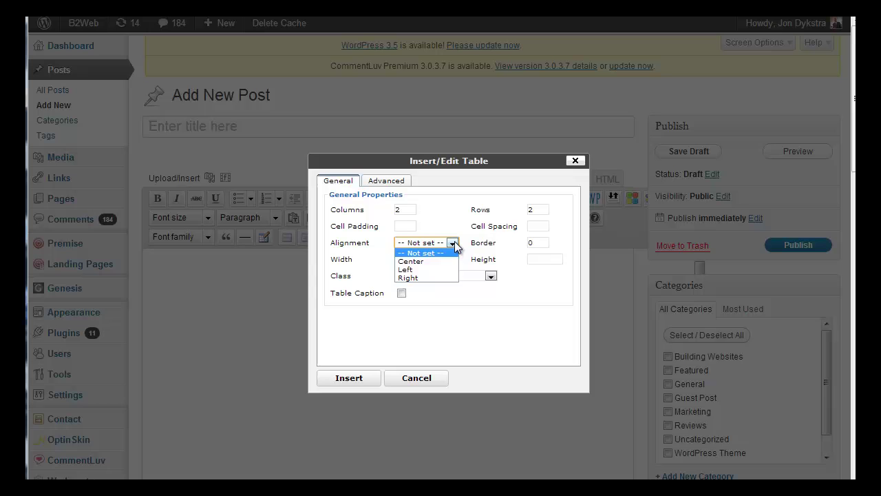
click(453, 243)
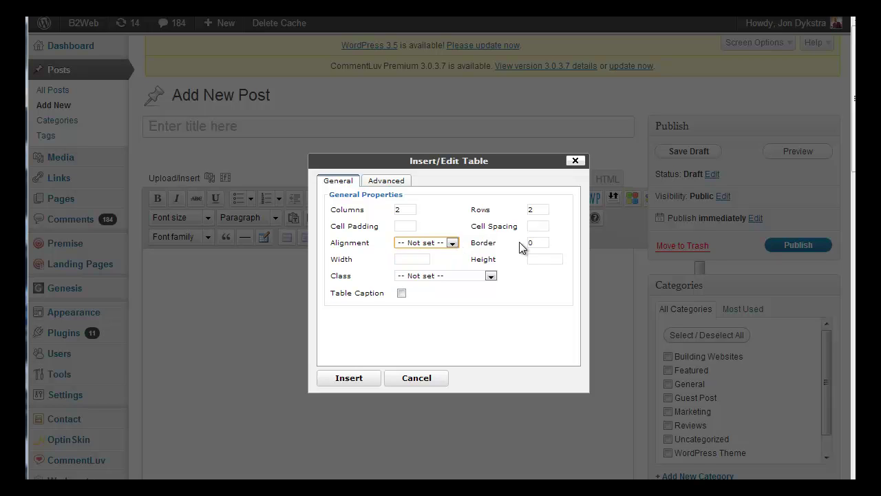
click(386, 183)
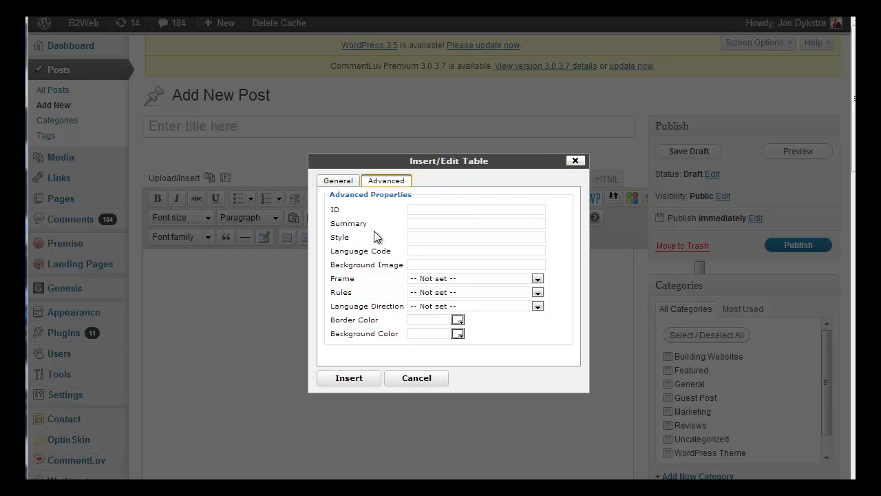
click(350, 378)
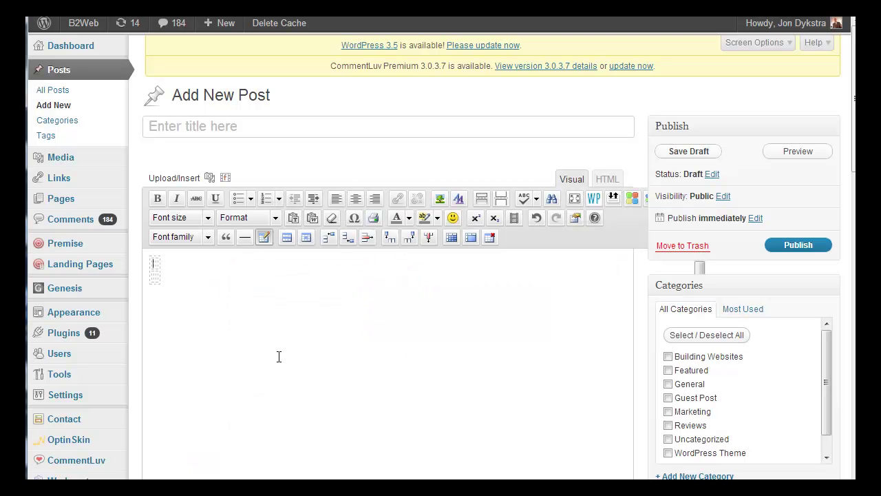
Set the table's width to 500.
click(166, 276)
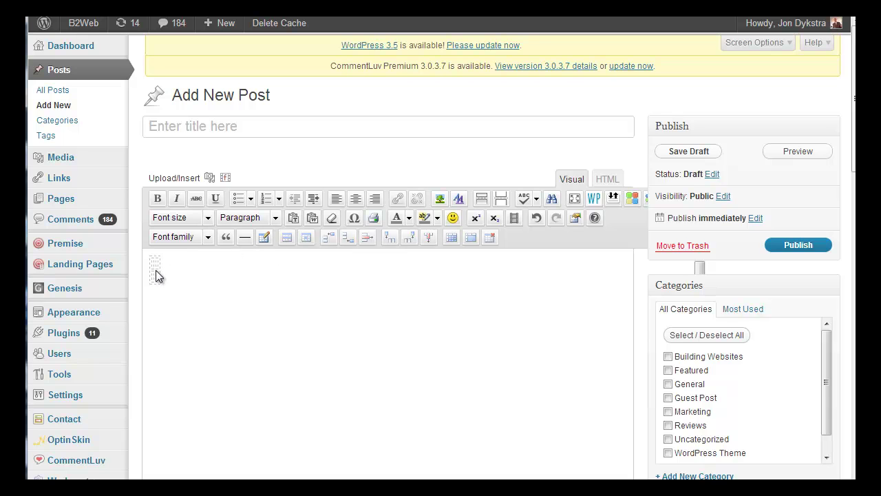
click(263, 243)
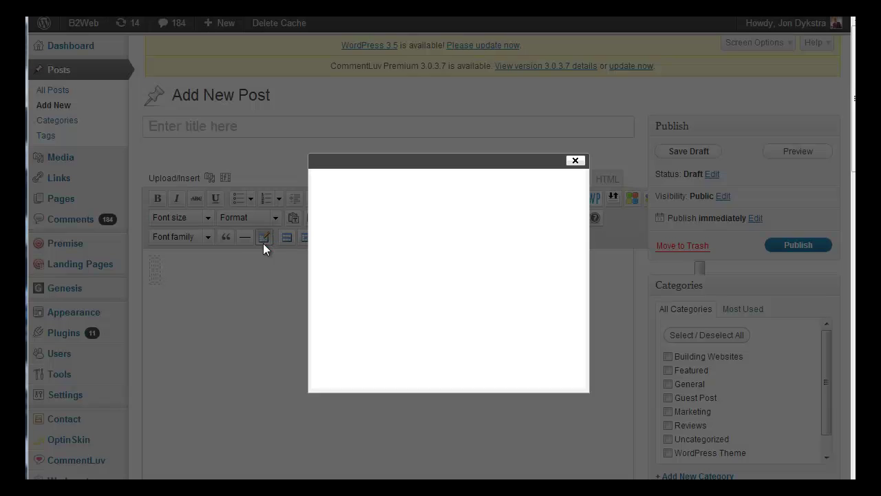
click(406, 260)
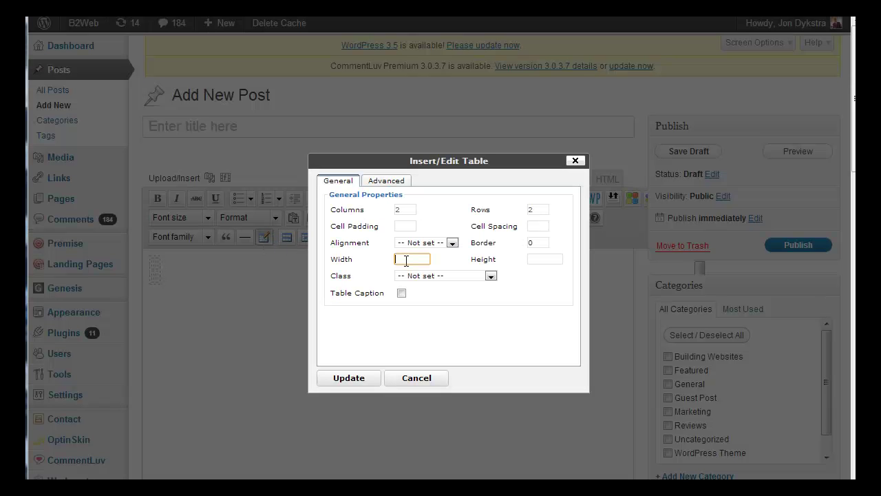
text(500)
click(350, 378)
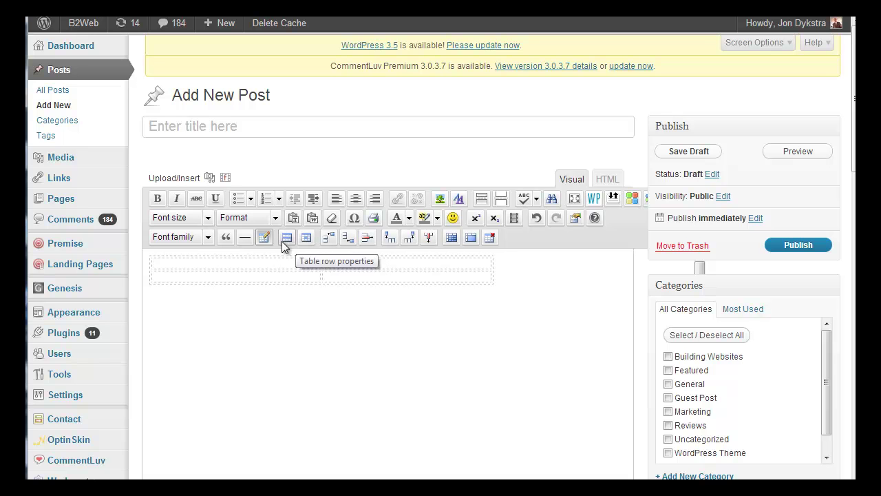
Give the table a 1-pixel border.
click(262, 240)
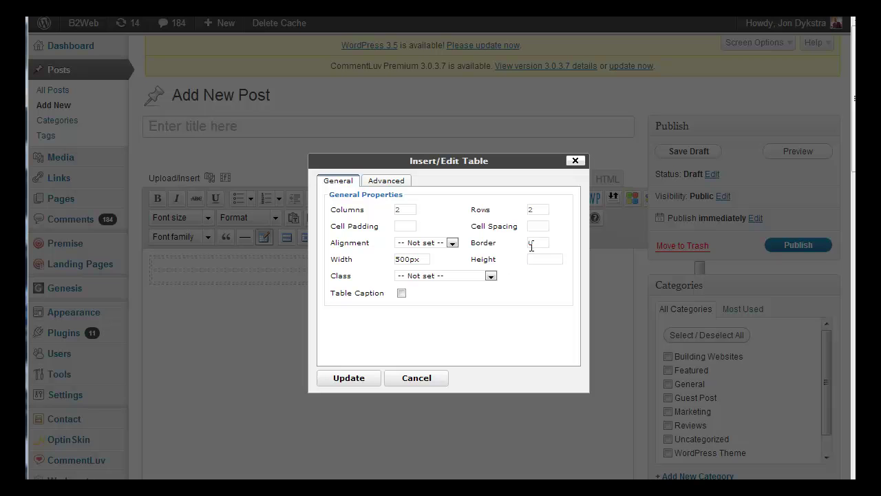
click(531, 245)
text(1)
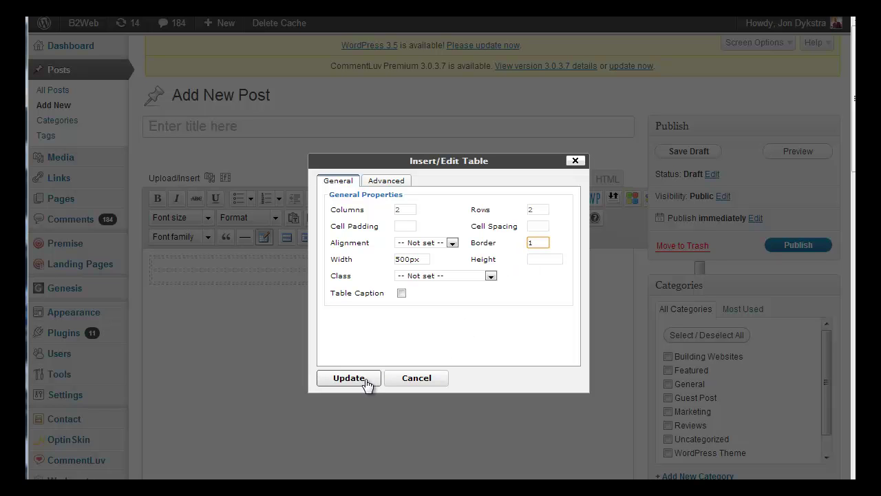
click(366, 380)
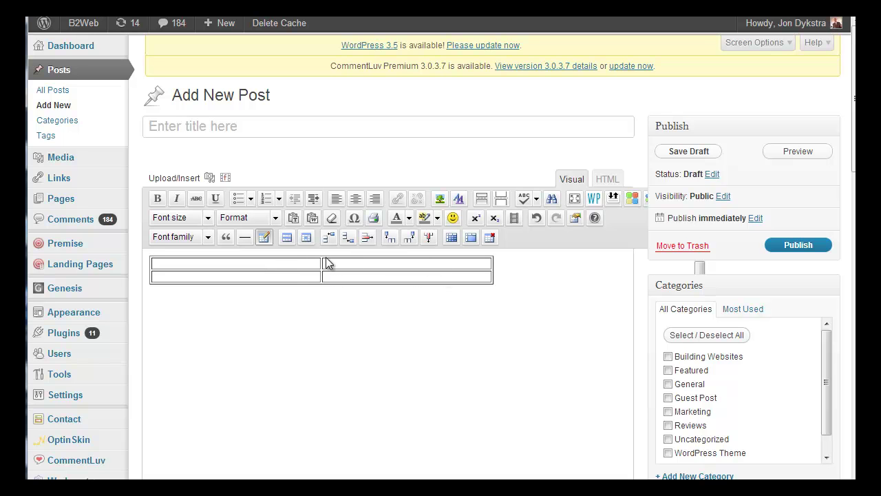
Set the table's cell spacing to 0.
click(261, 239)
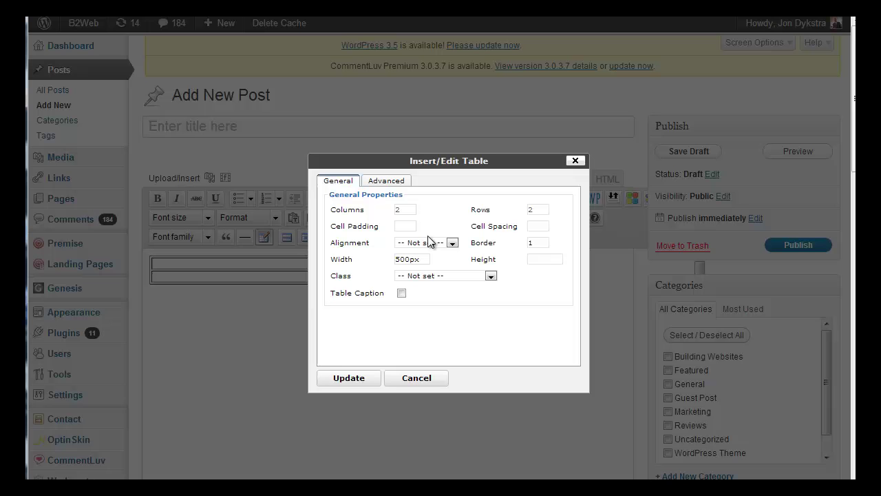
click(531, 226)
text(0)
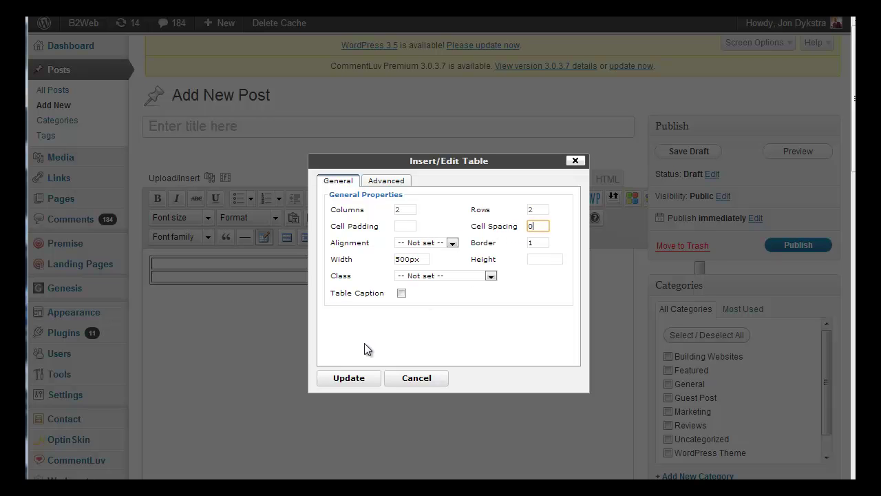
click(352, 378)
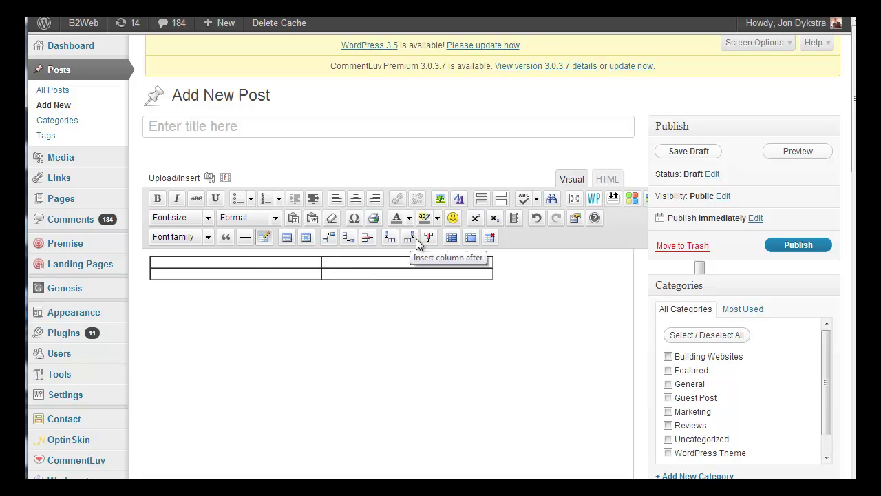
Add and then remove an extra row and column, then merge the two top-row cells.
click(326, 239)
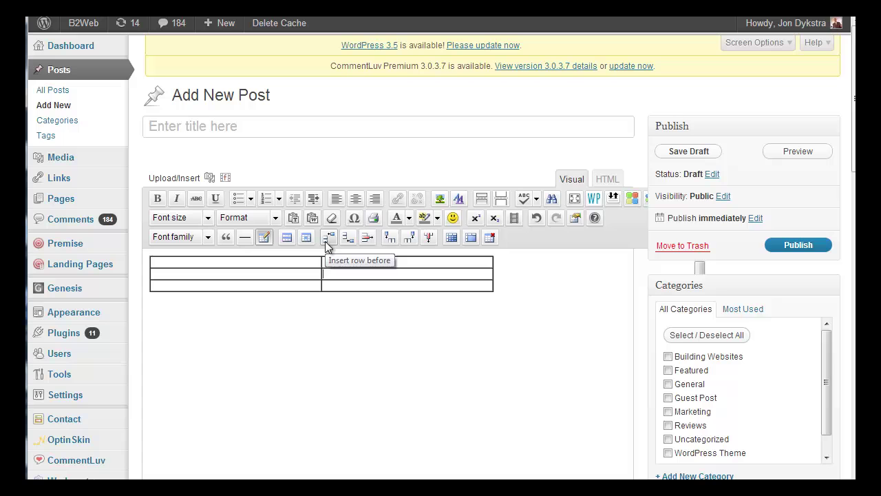
click(395, 240)
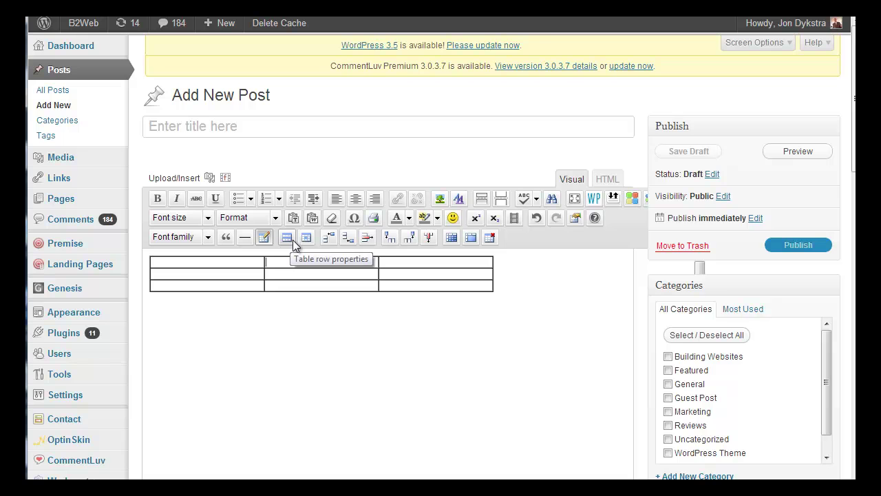
click(366, 236)
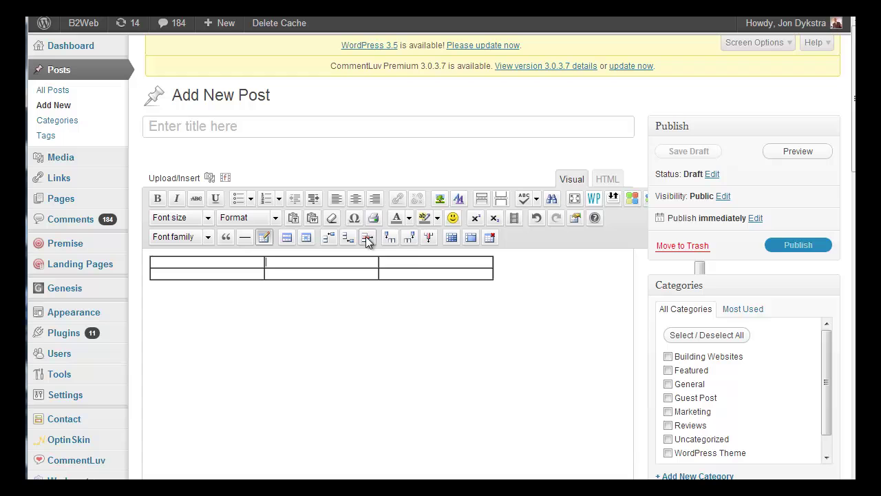
click(429, 238)
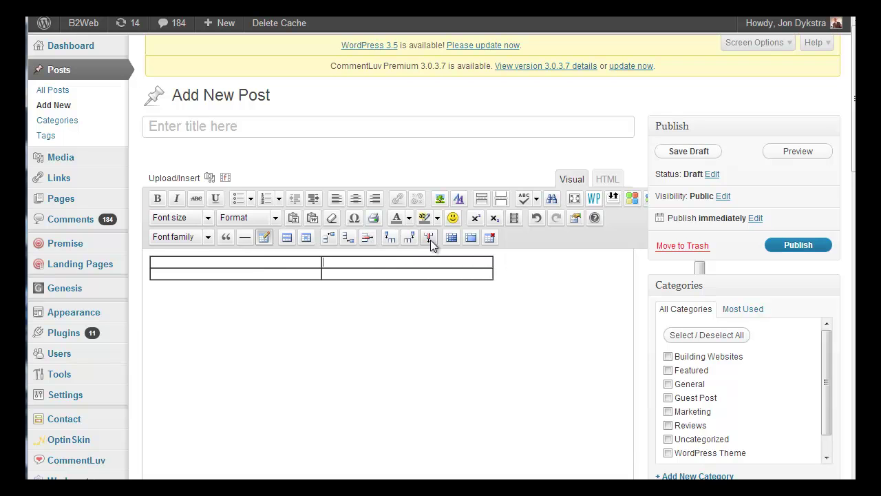
drag(324, 261, 416, 244)
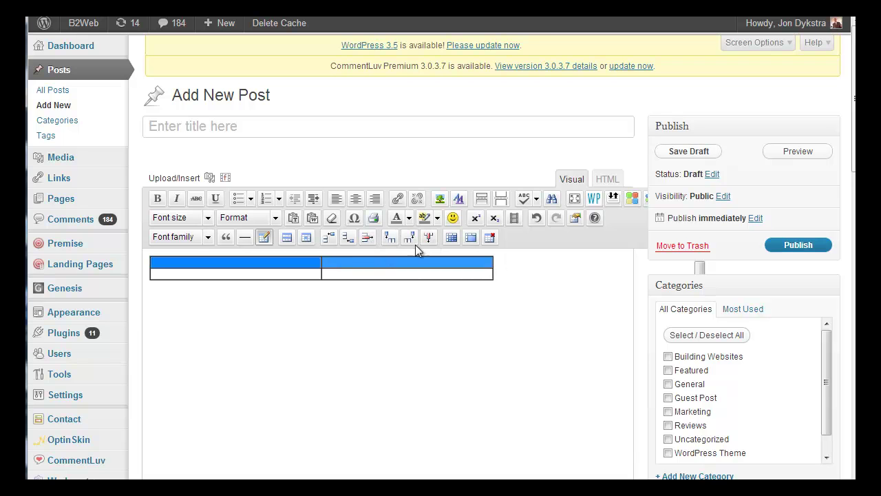
click(468, 238)
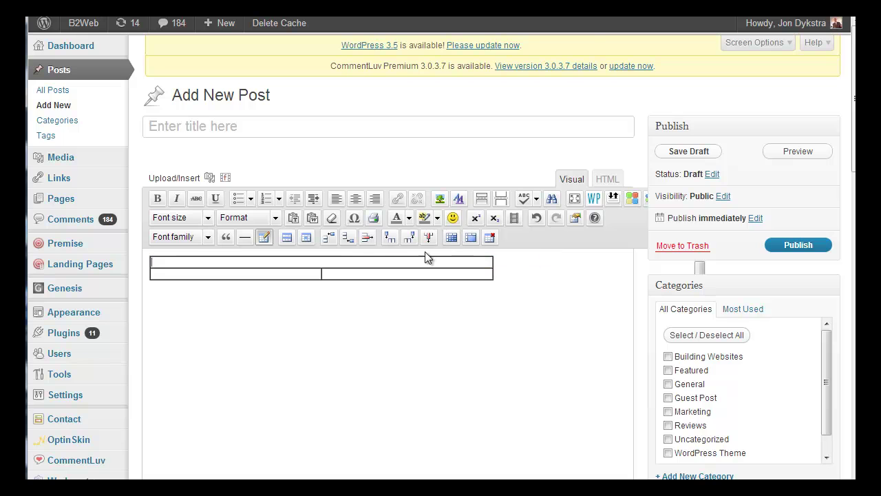